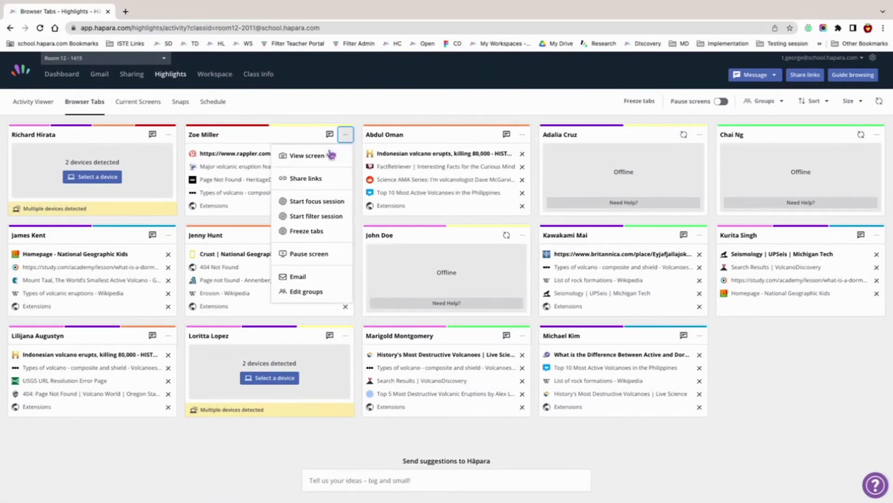
From the learner's screen view, capture a snap of their open Mayon Volcano article.
{"action": "left_click", "coordinate": [331, 155]}
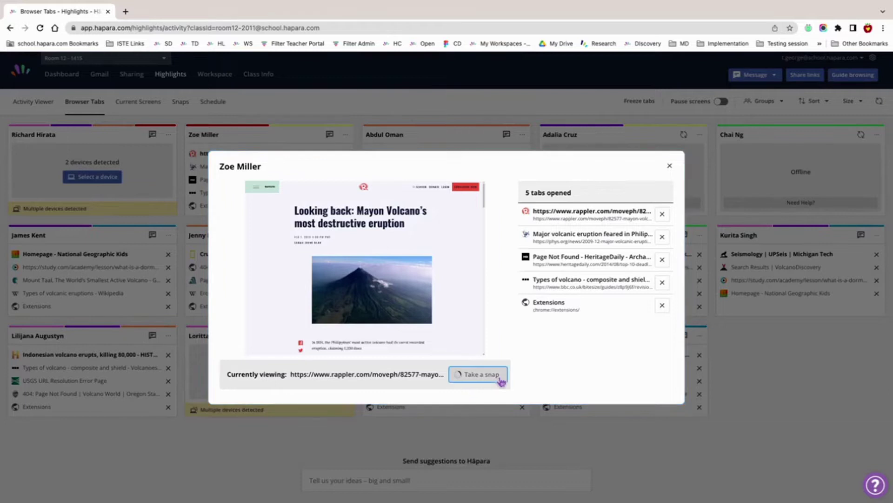
{"action": "left_click", "coordinate": [500, 379]}
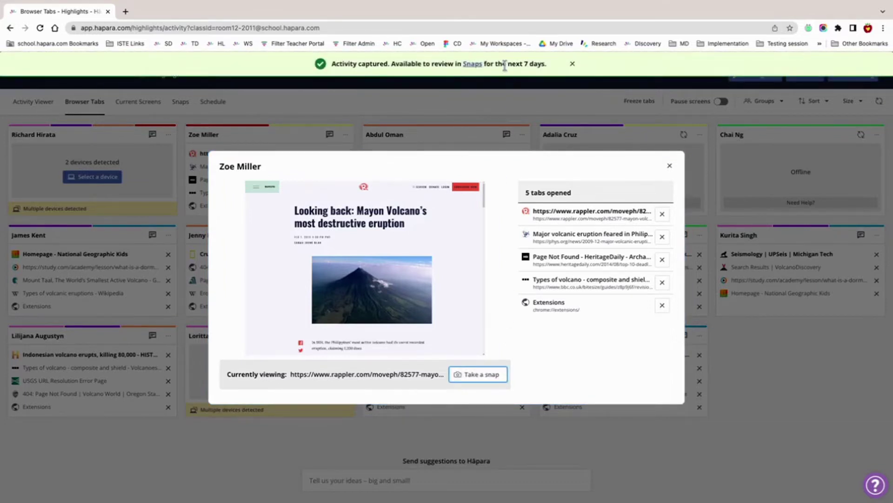
{"action": "left_click", "coordinate": [670, 166]}
Go to the Snaps page and open the newest Mayon Volcano snap's details.
{"action": "left_click", "coordinate": [183, 105]}
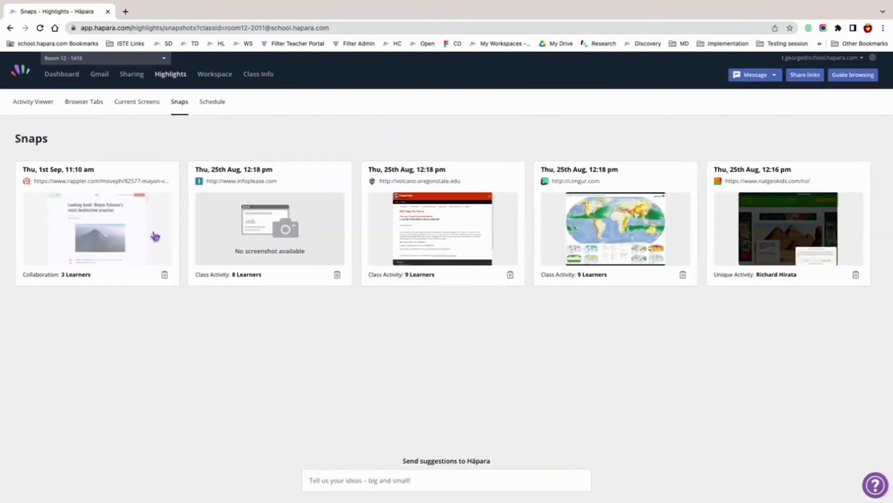
{"action": "left_click", "coordinate": [156, 237]}
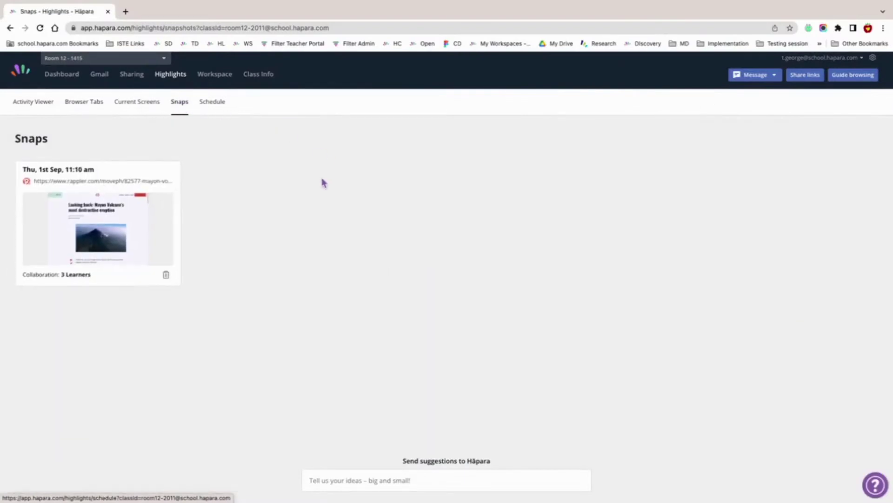
{"action": "left_click", "coordinate": [82, 183]}
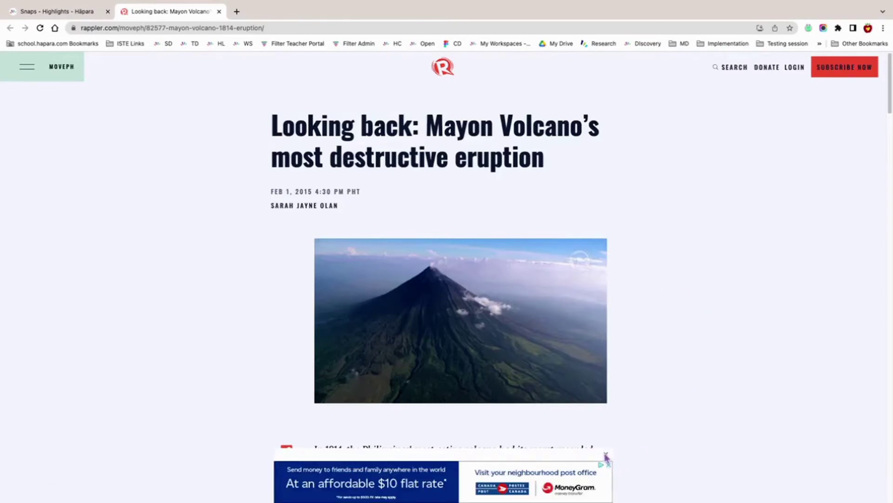
{"action": "mouse_move", "coordinate": [218, 21]}
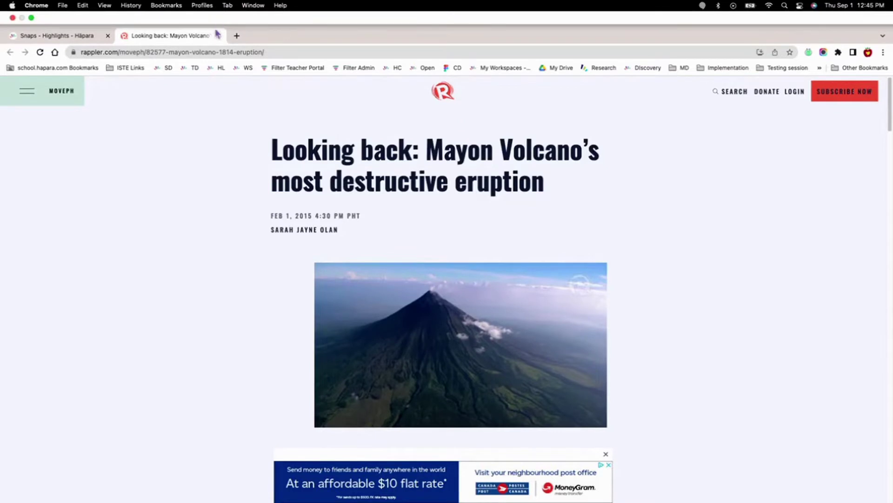
{"action": "left_click", "coordinate": [219, 36]}
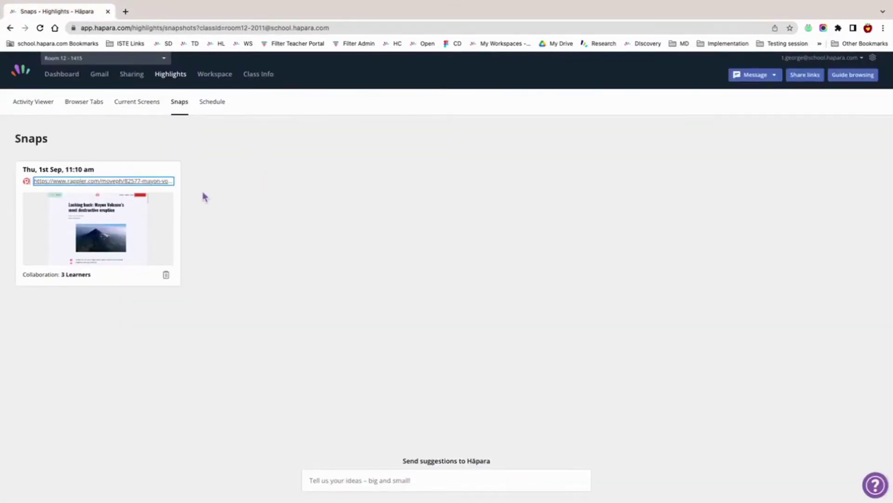
Open the Mayon Volcano snap's details, email yourself a copy, and check its learner list.
{"action": "mouse_move", "coordinate": [80, 276]}
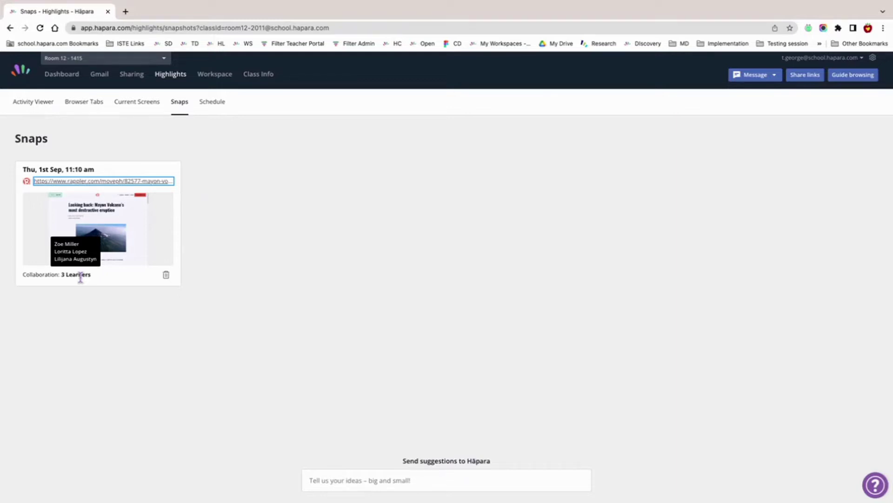
{"action": "left_click", "coordinate": [112, 223]}
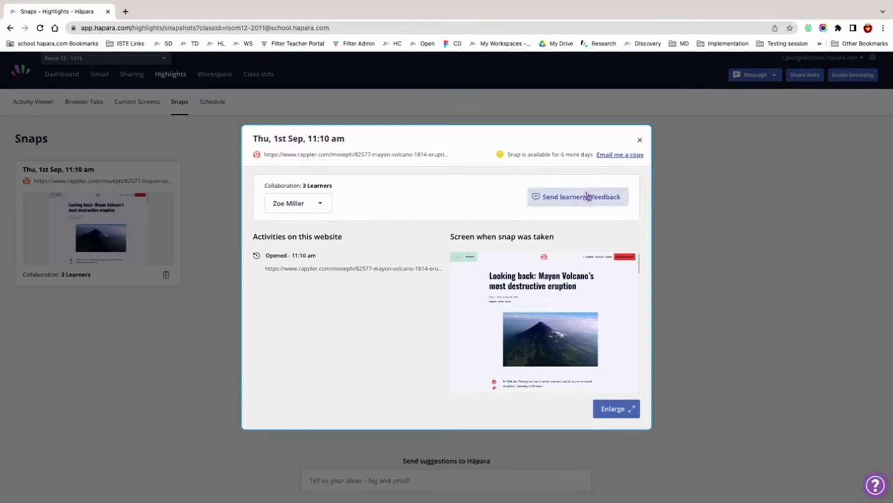
{"action": "left_click", "coordinate": [633, 154]}
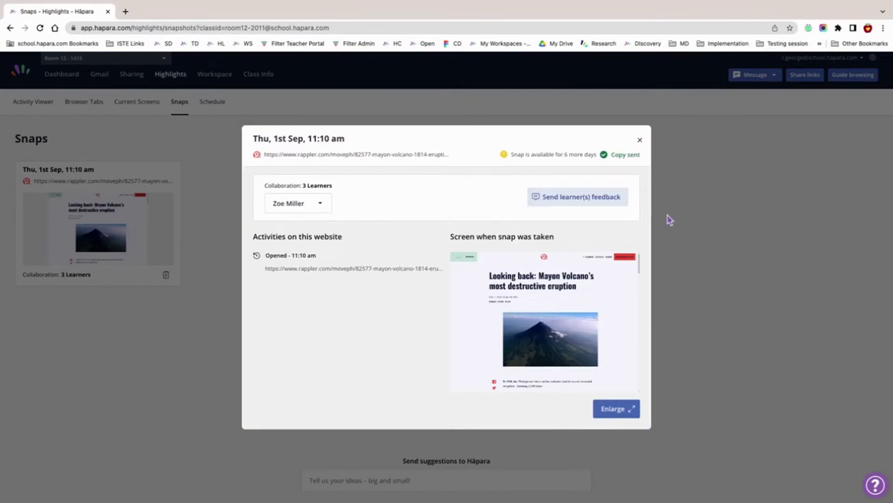
{"action": "left_click", "coordinate": [323, 204]}
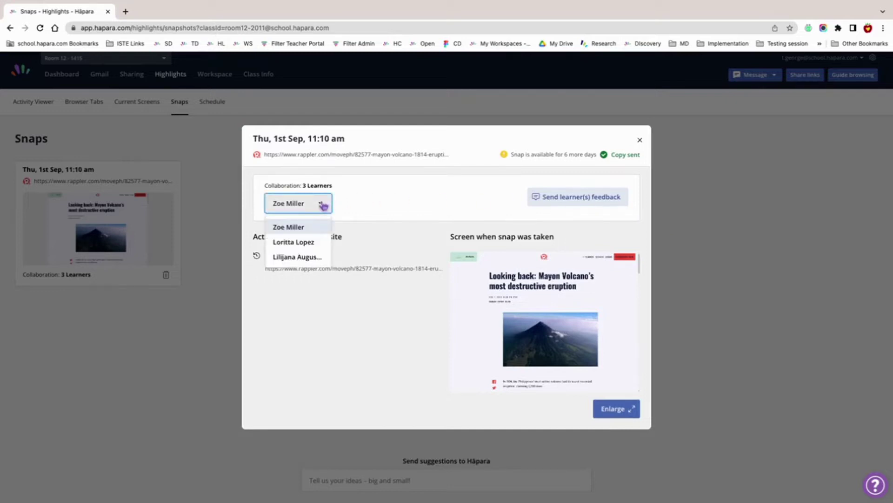
{"action": "left_click", "coordinate": [322, 205]}
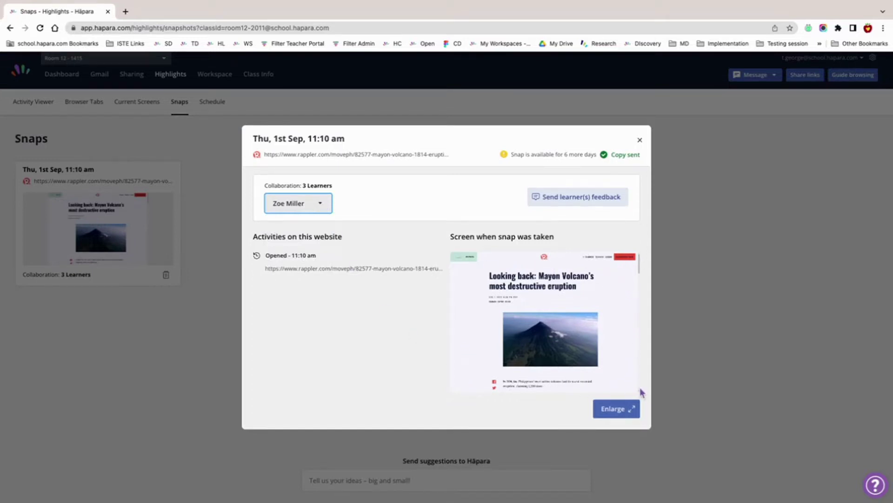
Open the visited Rappler article in a new tab, then return and close the snap details.
{"action": "left_click", "coordinate": [336, 269]}
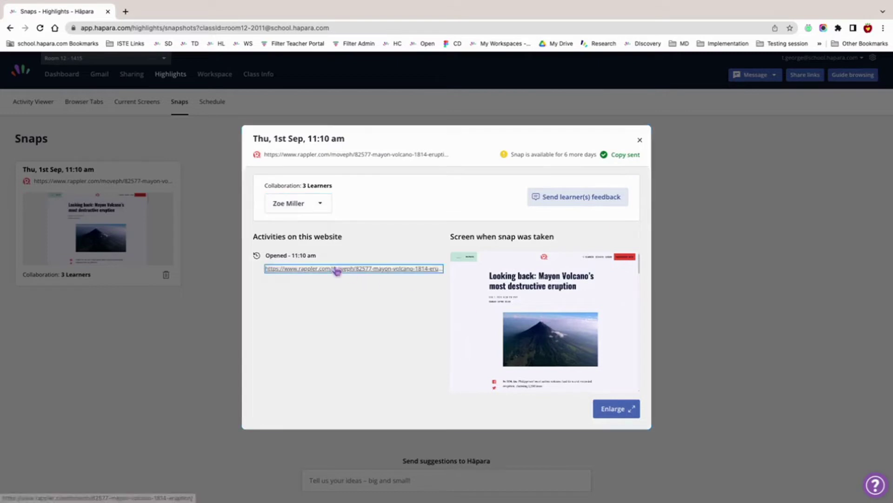
{"action": "left_click", "coordinate": [56, 13]}
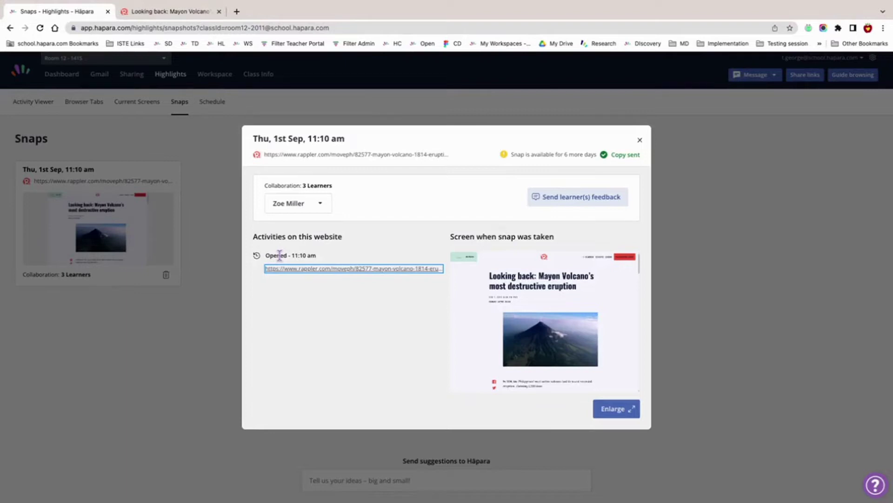
{"action": "left_click", "coordinate": [640, 140]}
{"action": "left_click", "coordinate": [41, 105]}
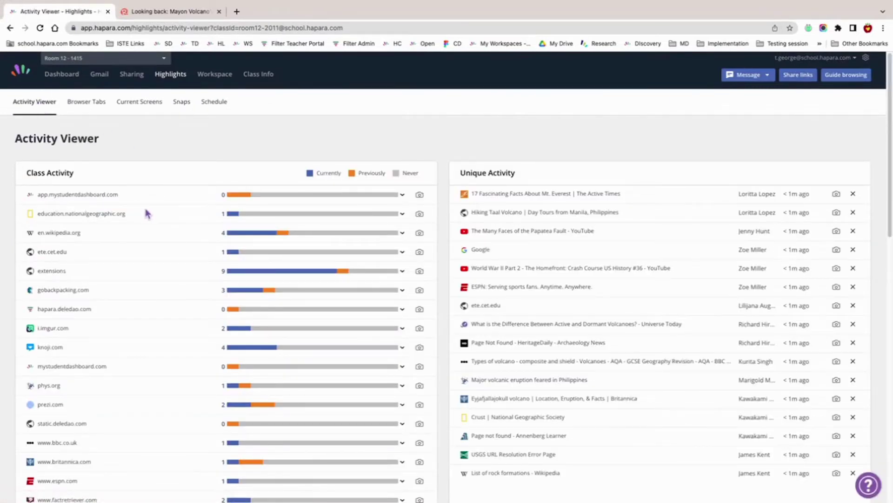
{"action": "scroll", "coordinate": [147, 213], "scroll_direction": "down", "scroll_amount": 1}
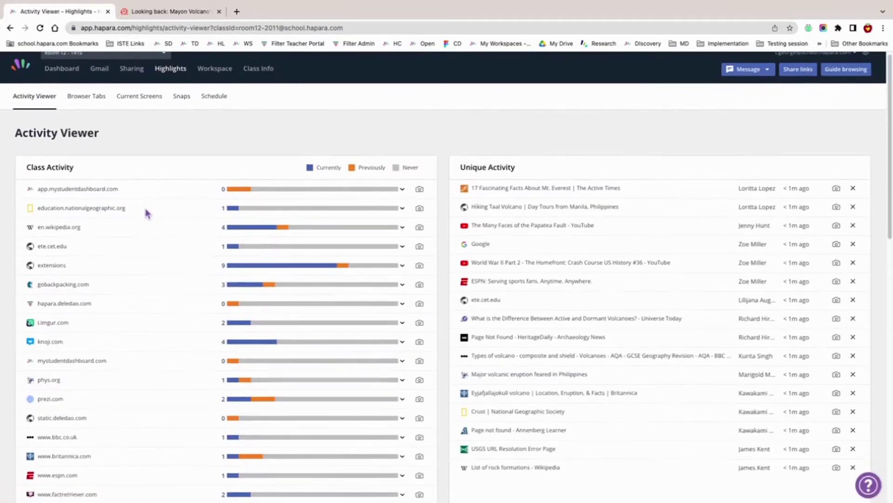
{"action": "scroll", "coordinate": [147, 214], "scroll_direction": "down", "scroll_amount": 4}
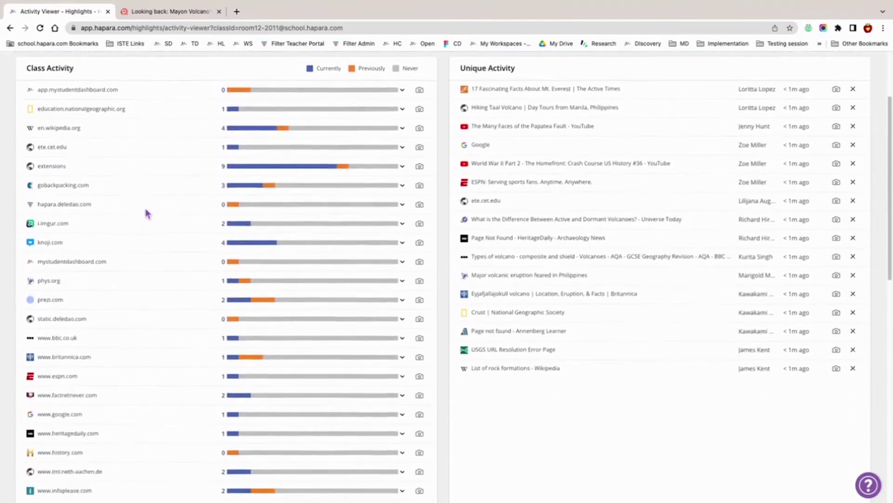
{"action": "scroll", "coordinate": [146, 213], "scroll_direction": "down", "scroll_amount": 4}
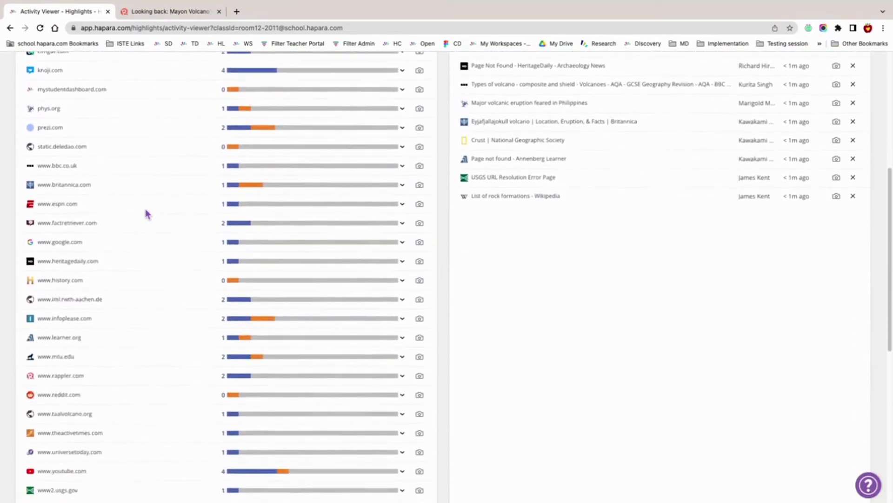
{"action": "scroll", "coordinate": [147, 213], "scroll_direction": "down", "scroll_amount": 4}
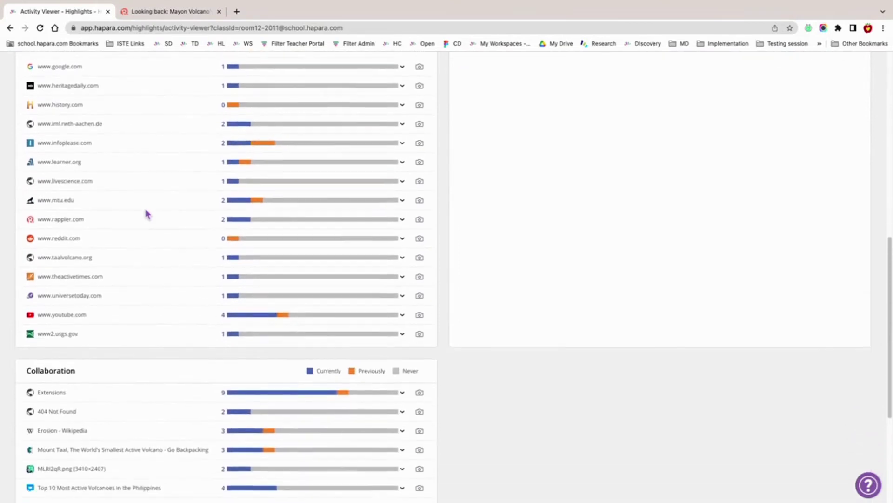
{"action": "scroll", "coordinate": [146, 214], "scroll_direction": "down", "scroll_amount": 2}
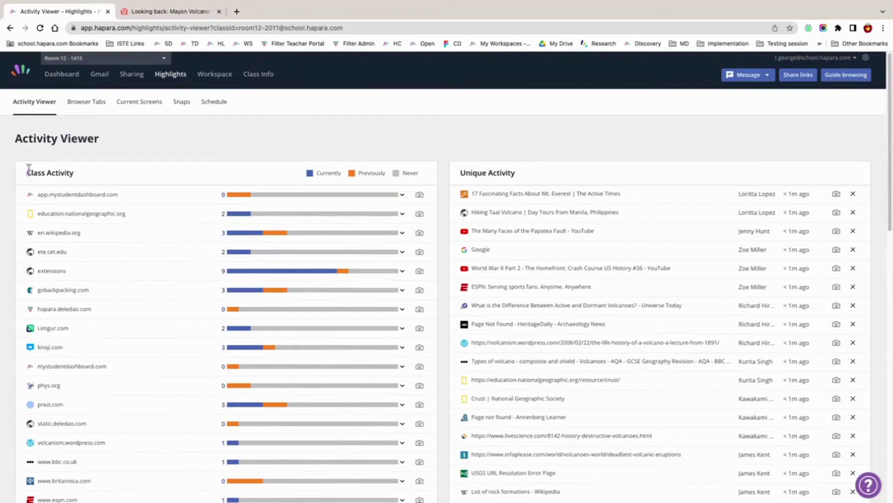
{"action": "left_click_drag", "start_coordinate": [27, 173], "coordinate": [81, 180]}
{"action": "left_click", "coordinate": [85, 178]}
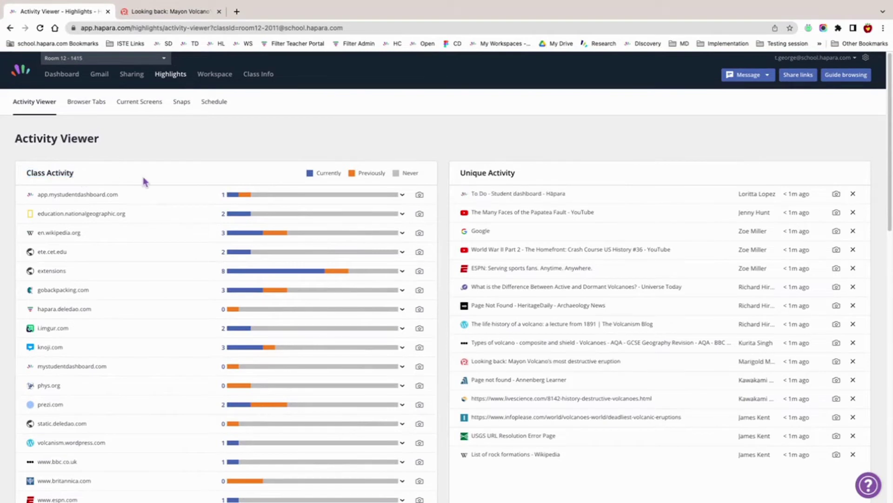
{"action": "scroll", "coordinate": [144, 181], "scroll_direction": "down", "scroll_amount": 10}
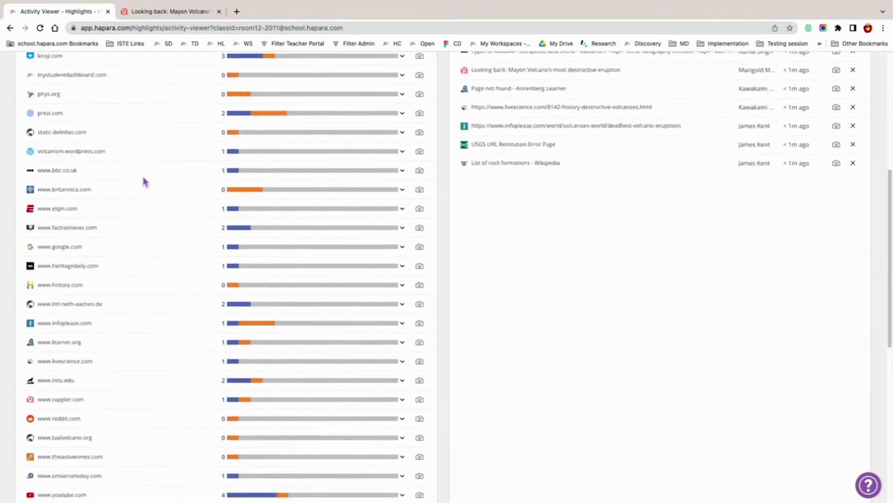
{"action": "scroll", "coordinate": [144, 181], "scroll_direction": "down", "scroll_amount": 5}
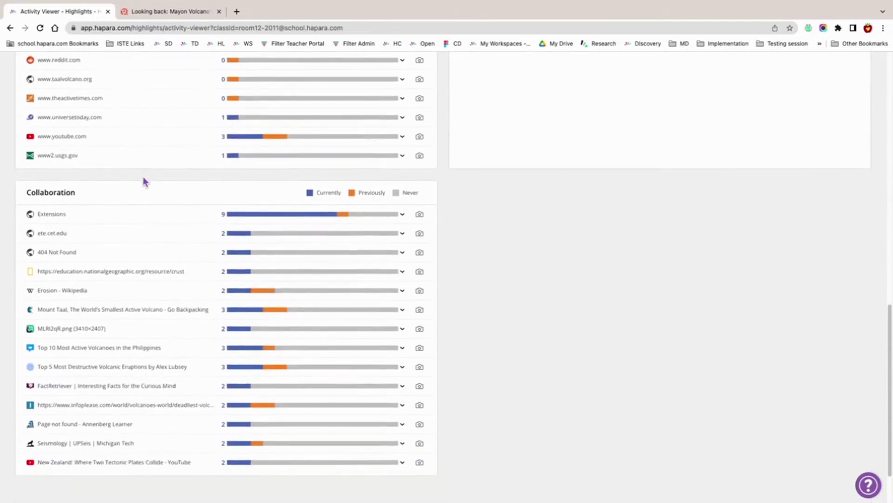
{"action": "left_click_drag", "start_coordinate": [26, 193], "coordinate": [84, 200]}
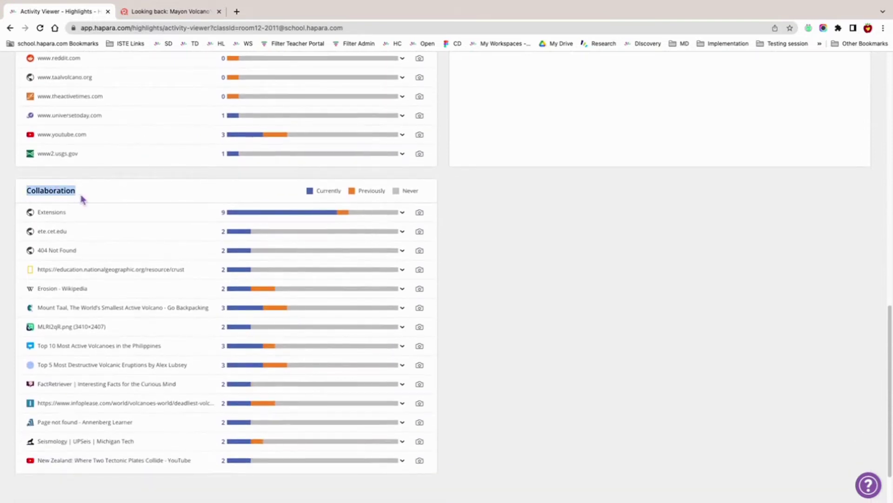
{"action": "scroll", "coordinate": [117, 202], "scroll_direction": "up", "scroll_amount": 15}
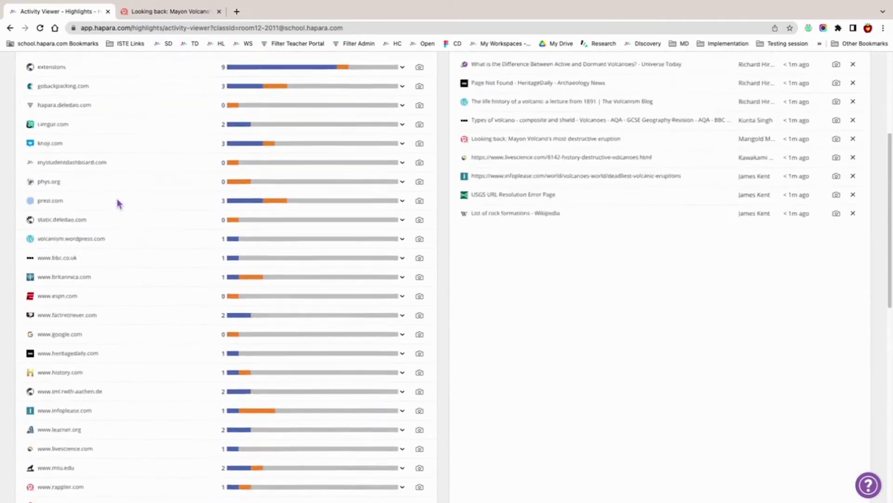
{"action": "left_click_drag", "start_coordinate": [461, 172], "coordinate": [530, 180]}
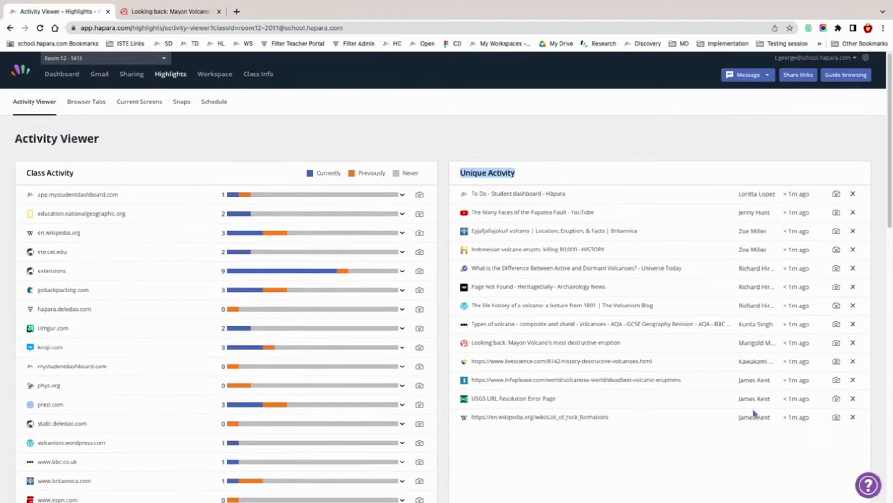
Snap the app.mystudentdashboard.com class activity and the learner's 'Indonesian volcano erupts' HISTORY article visit.
{"action": "left_click", "coordinate": [158, 150]}
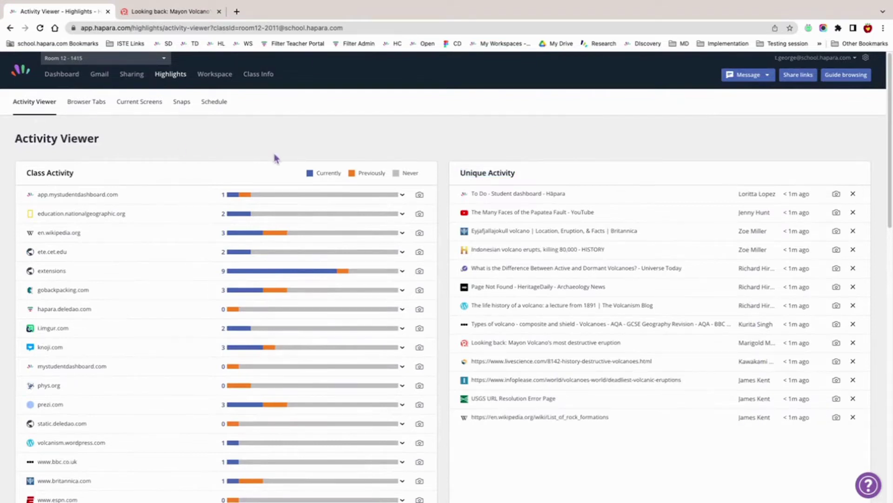
{"action": "left_click", "coordinate": [420, 196]}
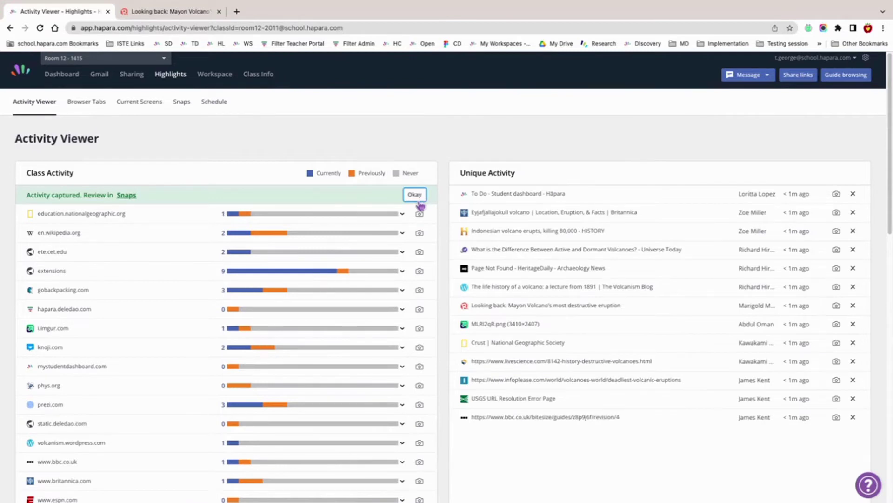
{"action": "left_click", "coordinate": [420, 198]}
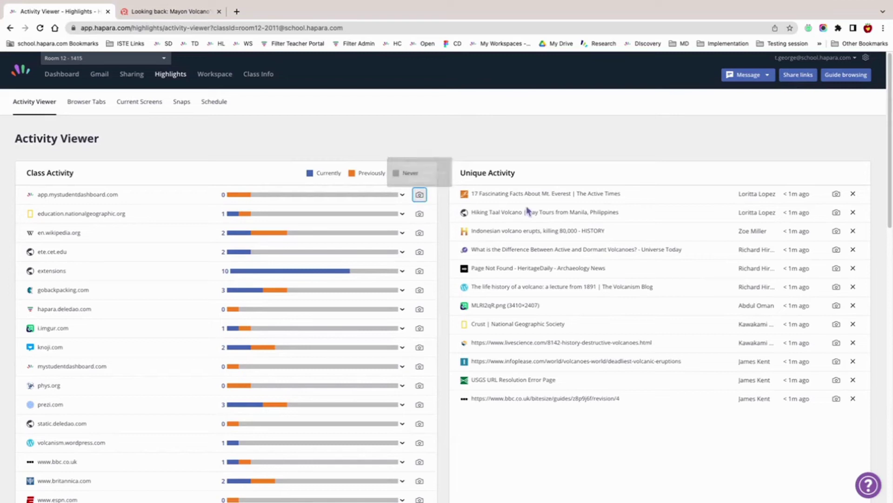
{"action": "left_click", "coordinate": [838, 233]}
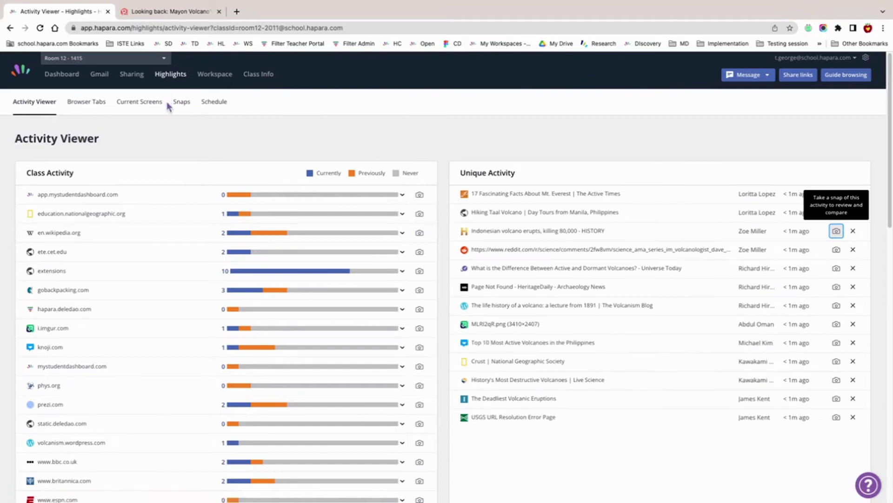
Show the Snaps page with the history.com, app.mystudentdashboard.com and Mayon Volcano snaps.
{"action": "left_click", "coordinate": [181, 106]}
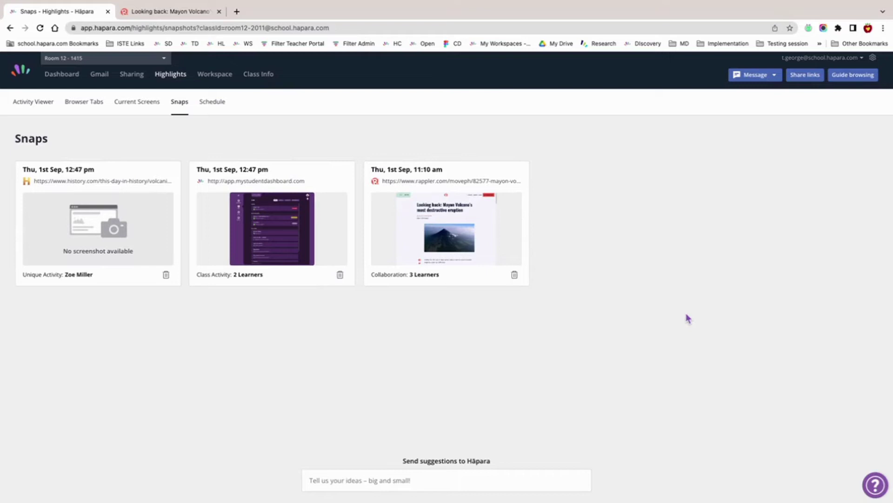
Open the app.mystudentdashboard.com snap and list its two learners in the dropdown.
{"action": "left_click", "coordinate": [333, 231]}
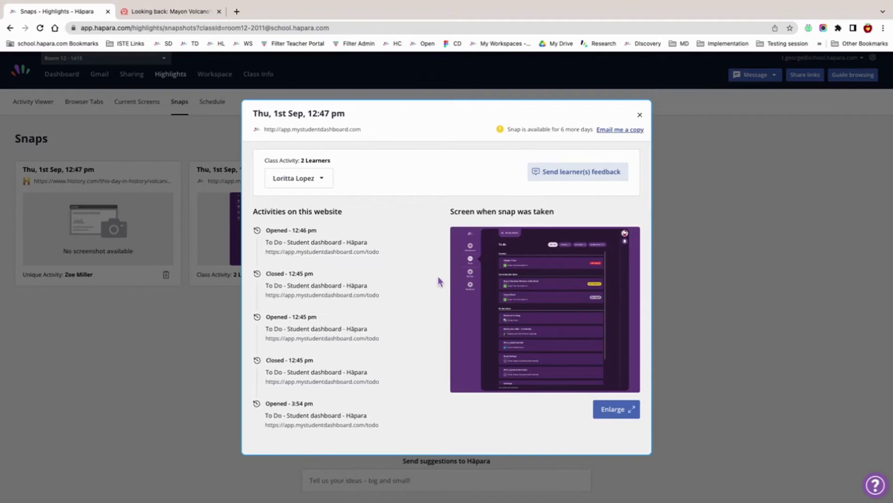
{"action": "left_click", "coordinate": [326, 181]}
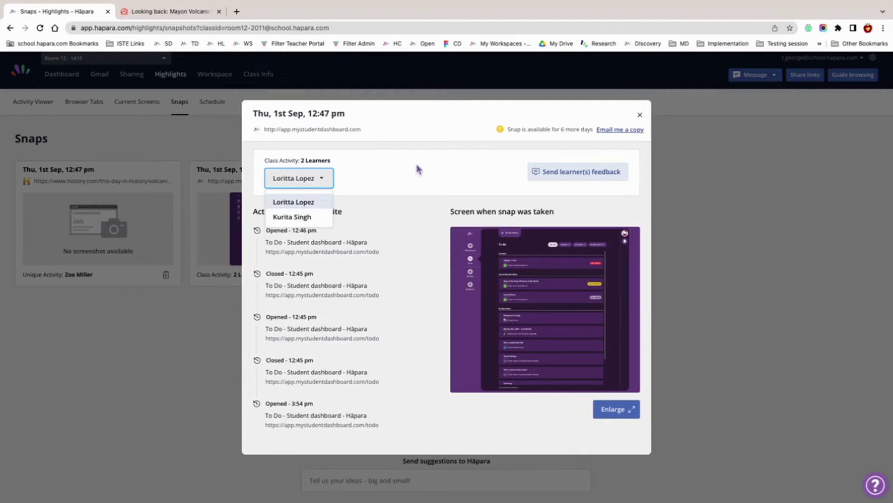
Close the snap details, then cancel deleting the Rappler Mayon Volcano snap and close its dialog.
{"action": "key", "text": "Escape"}
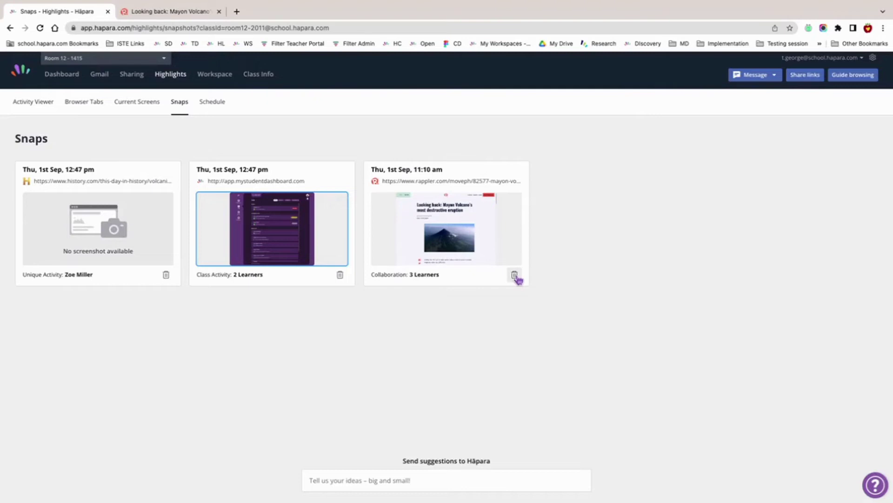
{"action": "left_click", "coordinate": [514, 275]}
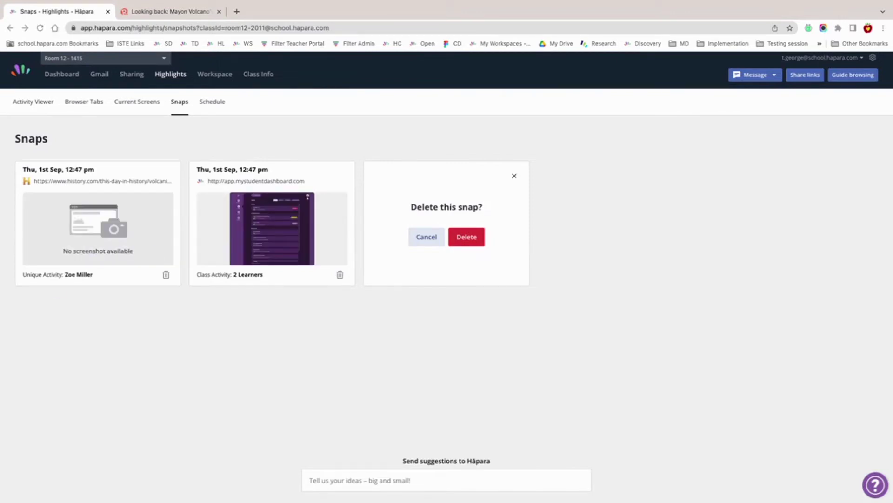
{"action": "left_click", "coordinate": [249, 228]}
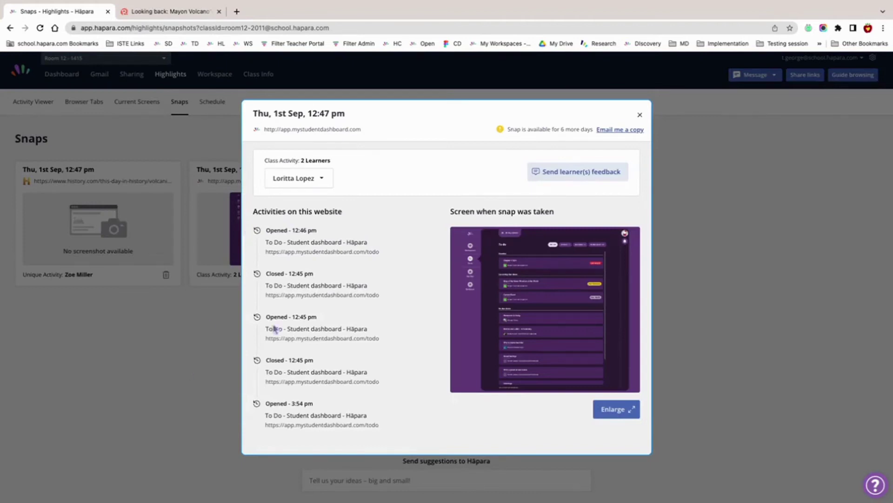
{"action": "left_click", "coordinate": [640, 115]}
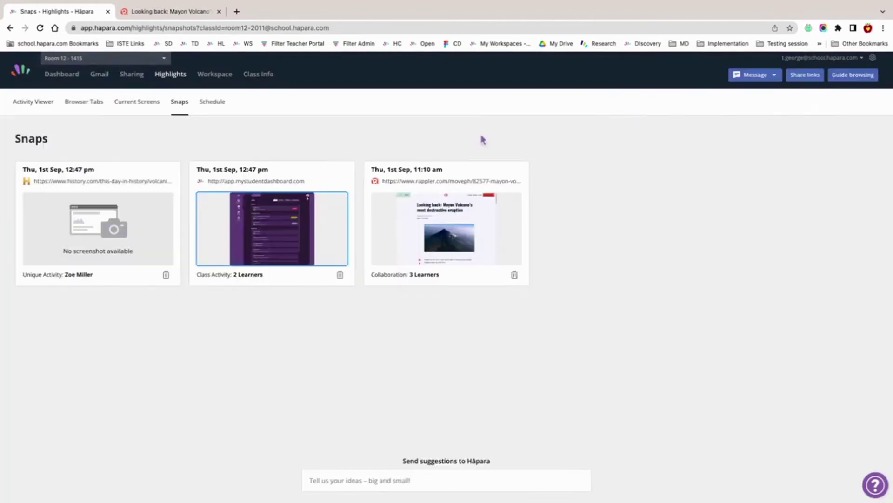
Open the 11:10 am Rappler snap and enlarge its captured article screenshot.
{"action": "left_click", "coordinate": [470, 221]}
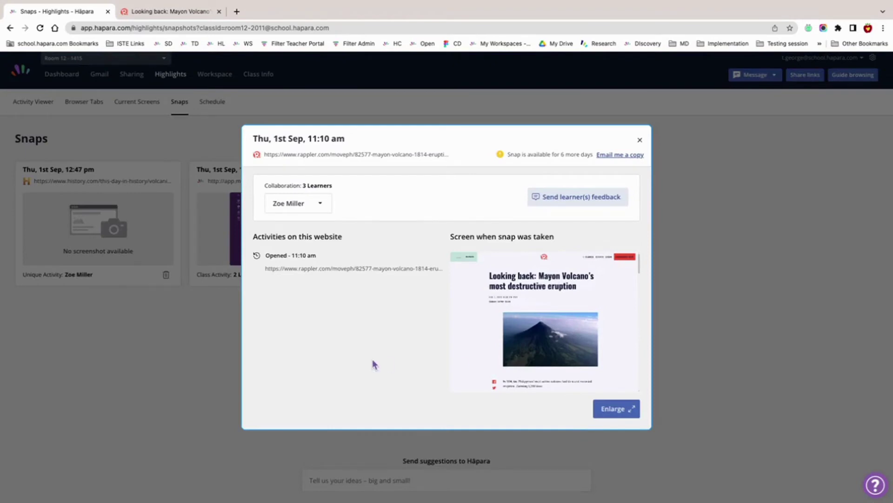
{"action": "left_click", "coordinate": [614, 407]}
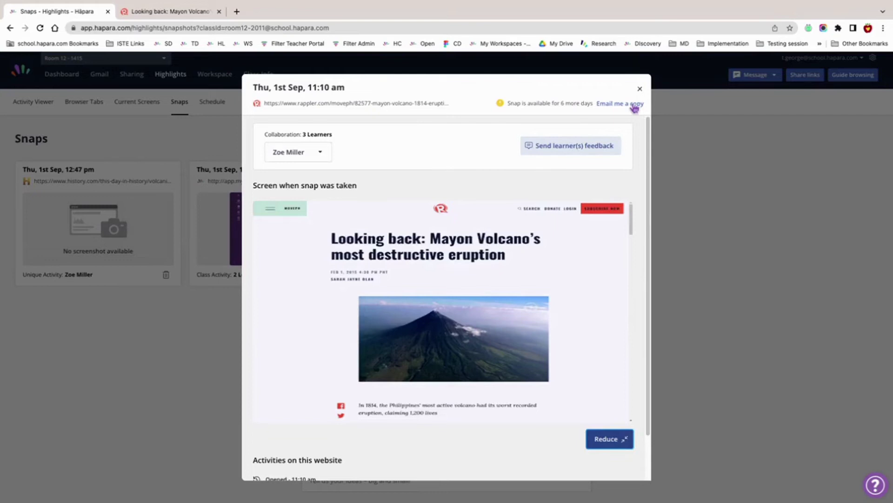
Compare another learner's screen, switch back to the Mayon article learner, and open the feedback form.
{"action": "left_click", "coordinate": [325, 156]}
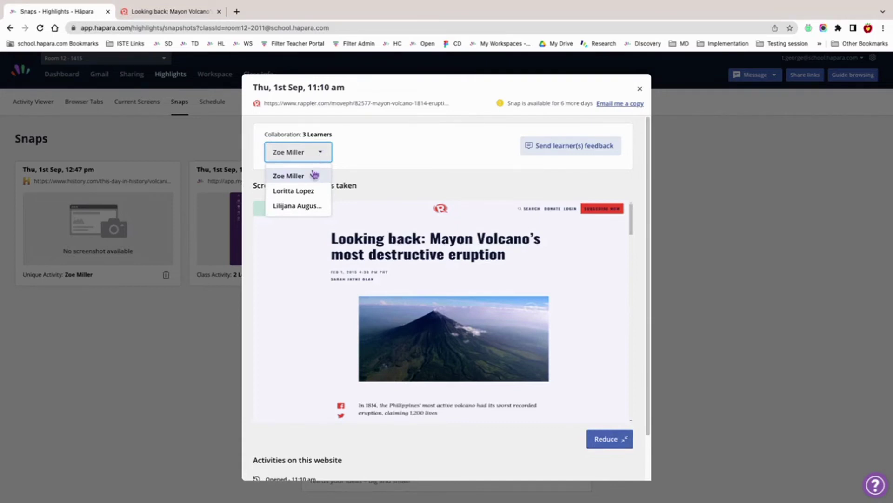
{"action": "left_click", "coordinate": [306, 191]}
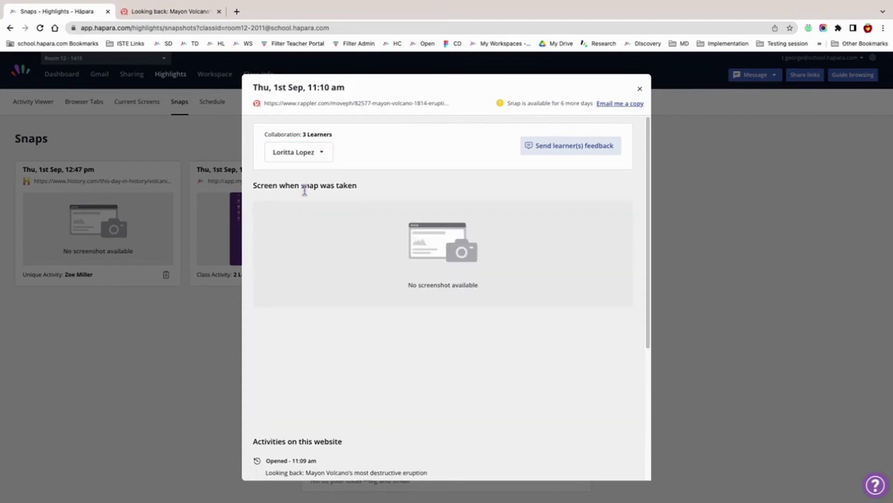
{"action": "left_click", "coordinate": [322, 152]}
{"action": "left_click", "coordinate": [306, 176]}
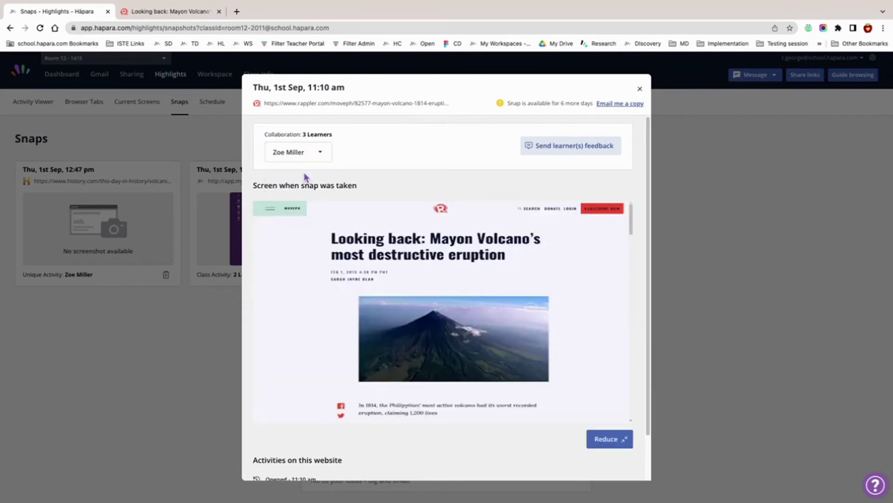
{"action": "scroll", "coordinate": [423, 255], "scroll_direction": "down", "scroll_amount": 2}
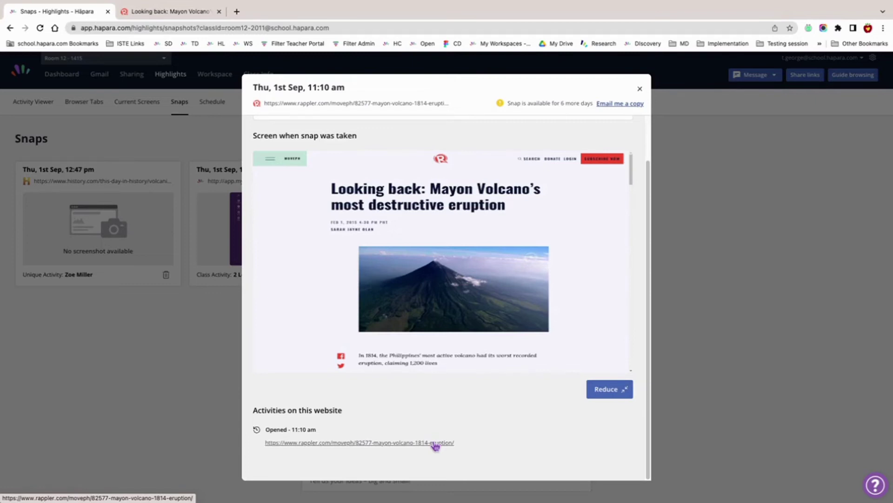
{"action": "scroll", "coordinate": [601, 325], "scroll_direction": "up", "scroll_amount": 2}
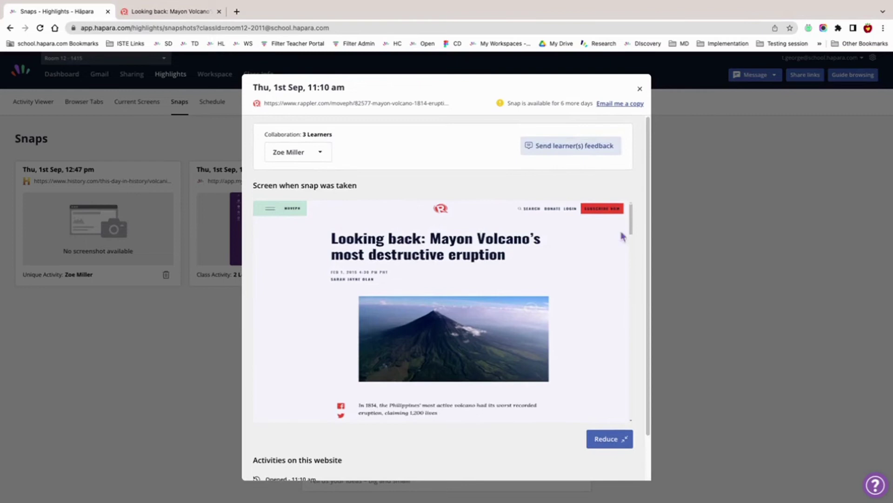
{"action": "left_click", "coordinate": [577, 144]}
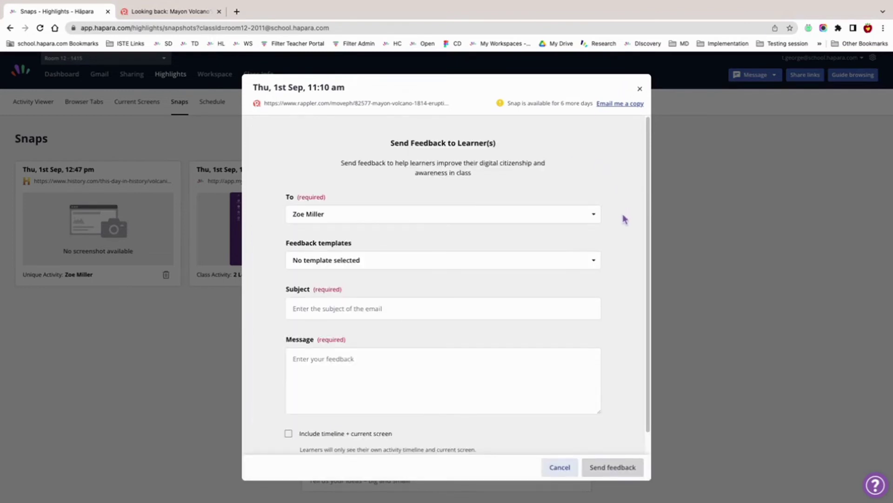
Include the timeline and current screen in the feedback.
{"action": "scroll", "coordinate": [624, 219], "scroll_direction": "down", "scroll_amount": 1}
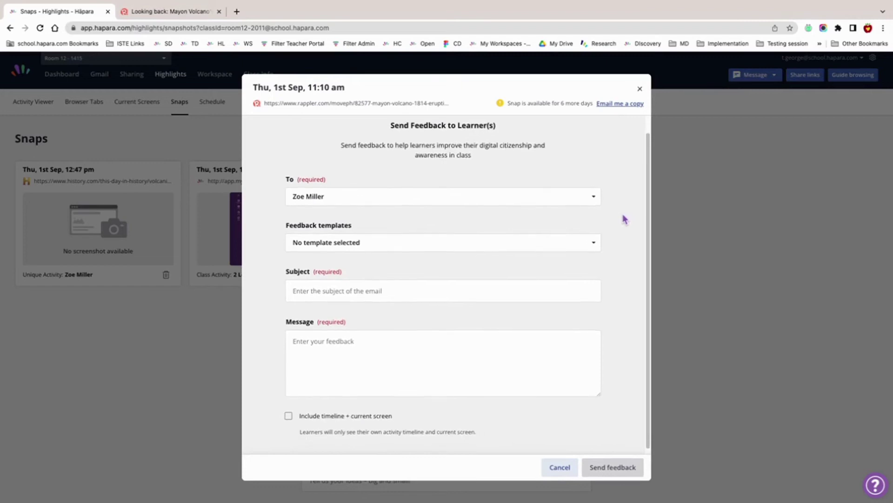
{"action": "scroll", "coordinate": [625, 218], "scroll_direction": "down", "scroll_amount": 1}
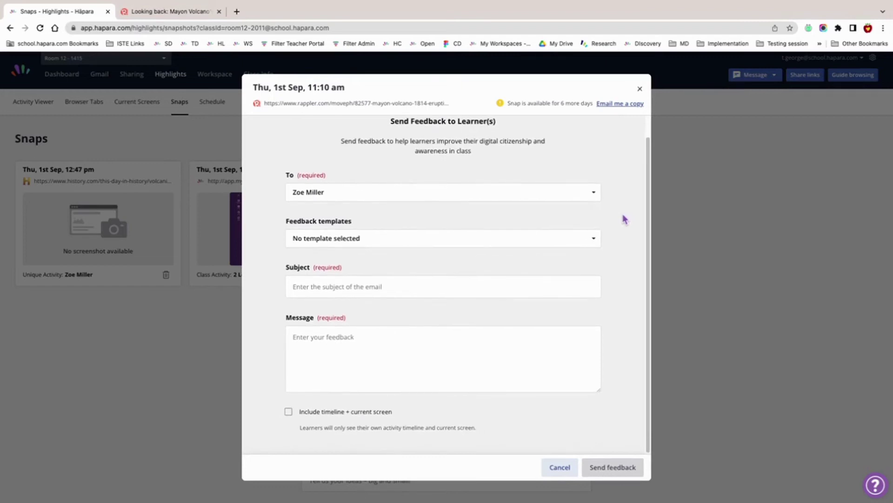
{"action": "left_click", "coordinate": [289, 414]}
{"action": "left_click", "coordinate": [289, 412]}
{"action": "scroll", "coordinate": [630, 320], "scroll_direction": "up", "scroll_amount": 1}
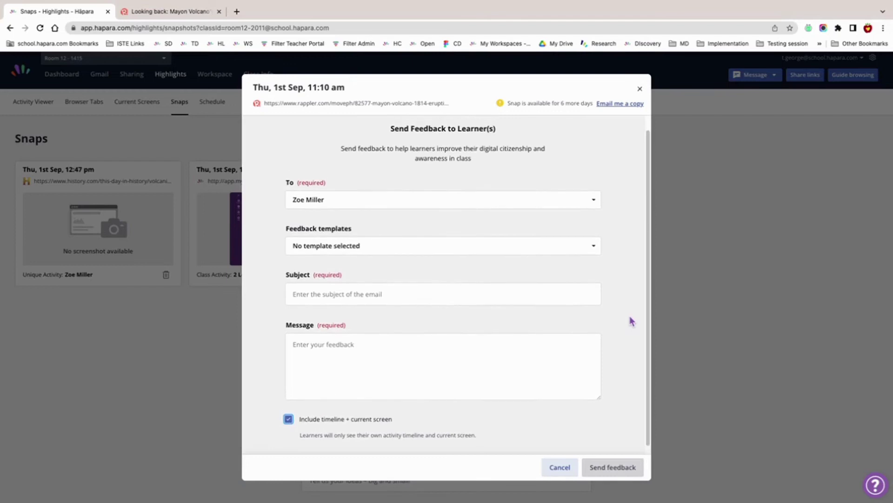
{"action": "scroll", "coordinate": [631, 321], "scroll_direction": "up", "scroll_amount": 1}
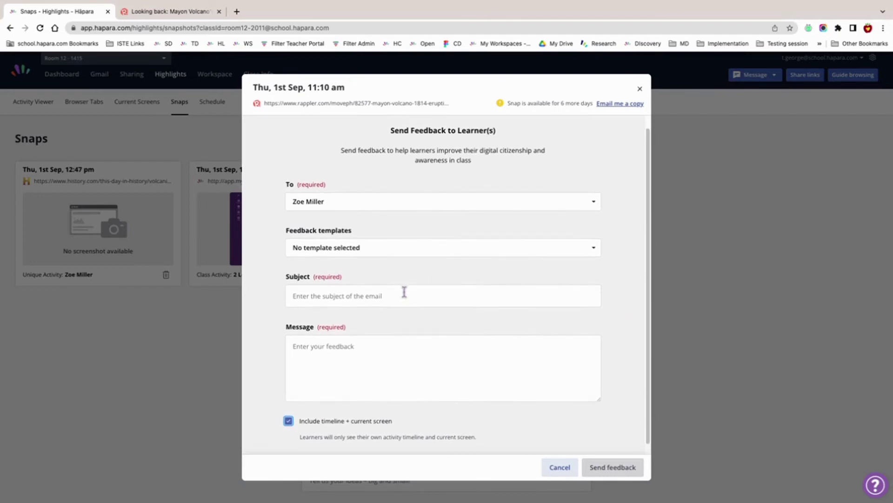
Enter subject 'RE: Your research today', paste the message, and send the feedback.
{"action": "left_click", "coordinate": [351, 296]}
{"action": "type", "text": "RE:"}
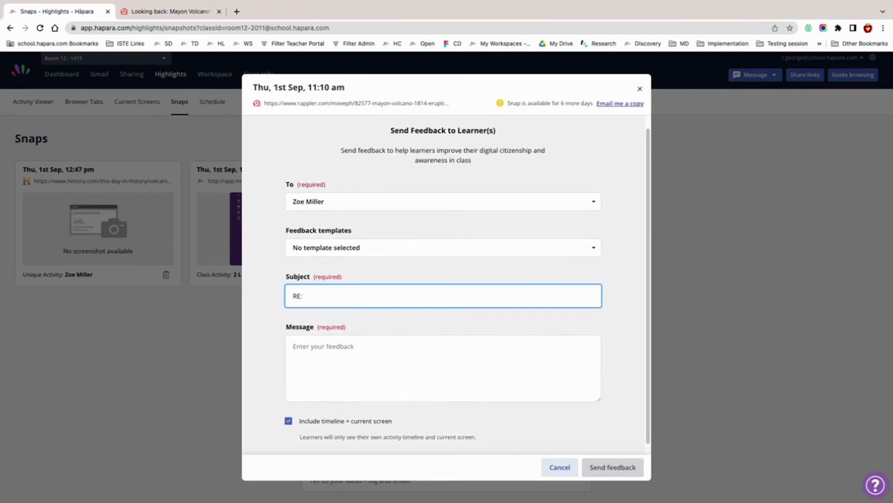
{"action": "type", "text": " Your research today"}
{"action": "left_click", "coordinate": [335, 345]}
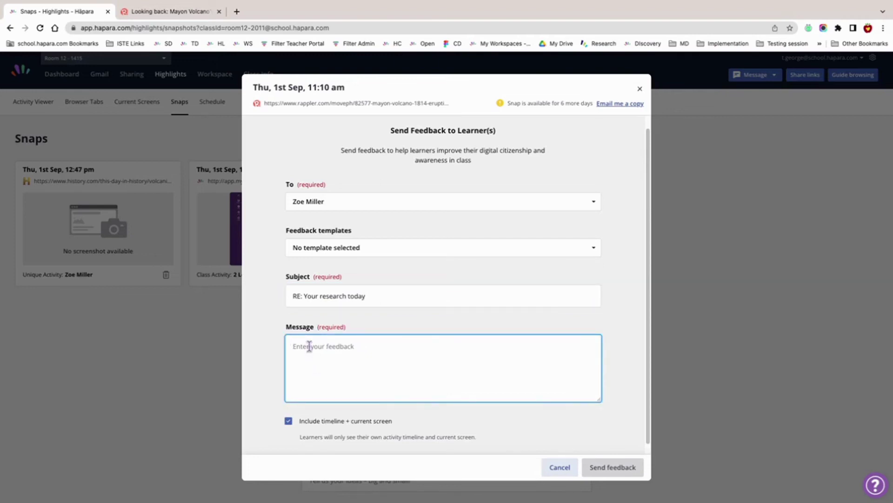
{"action": "type", "text": "Wow did you ever have a productive afternoon! You have gathered some amazing pieces of information for your project!"}
{"action": "left_click", "coordinate": [634, 467]}
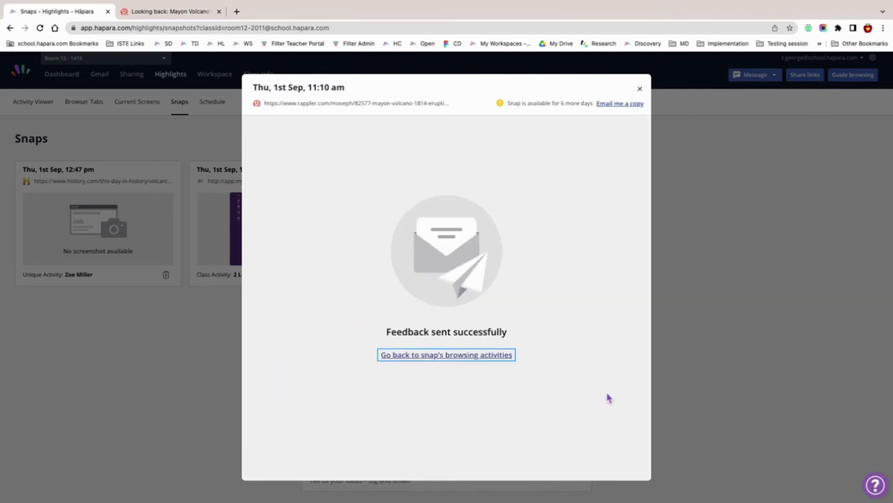
Close the feedback-sent confirmation, then briefly view and close the history.com snap's details.
{"action": "left_click", "coordinate": [640, 88]}
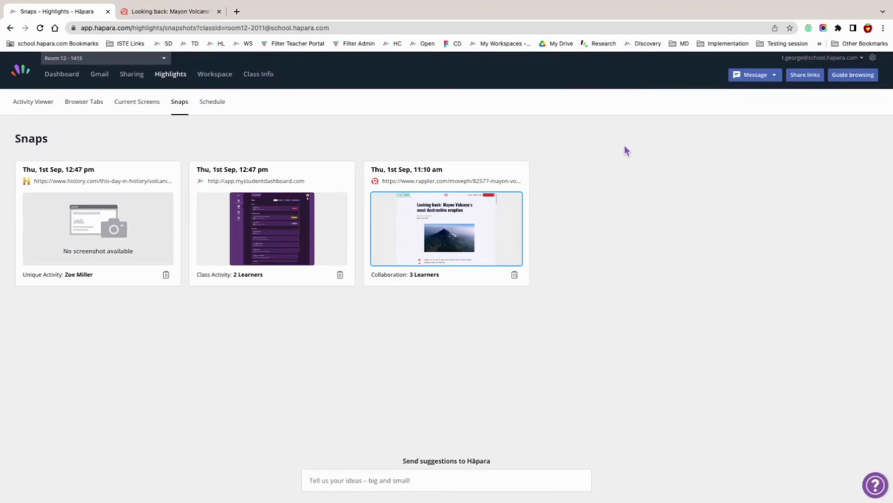
{"action": "left_click", "coordinate": [142, 216]}
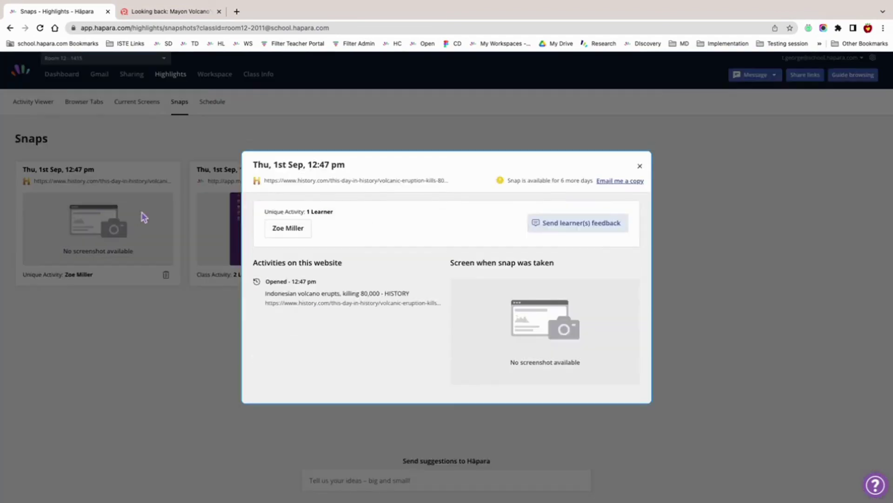
{"action": "left_click", "coordinate": [641, 167]}
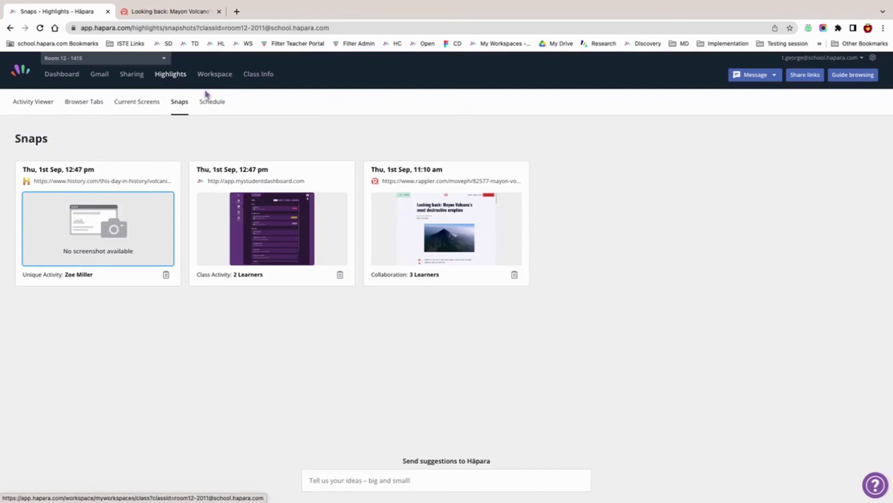
In Activity Viewer, snap the Extensions collaboration activity and dismiss the captured notice.
{"action": "left_click", "coordinate": [34, 102]}
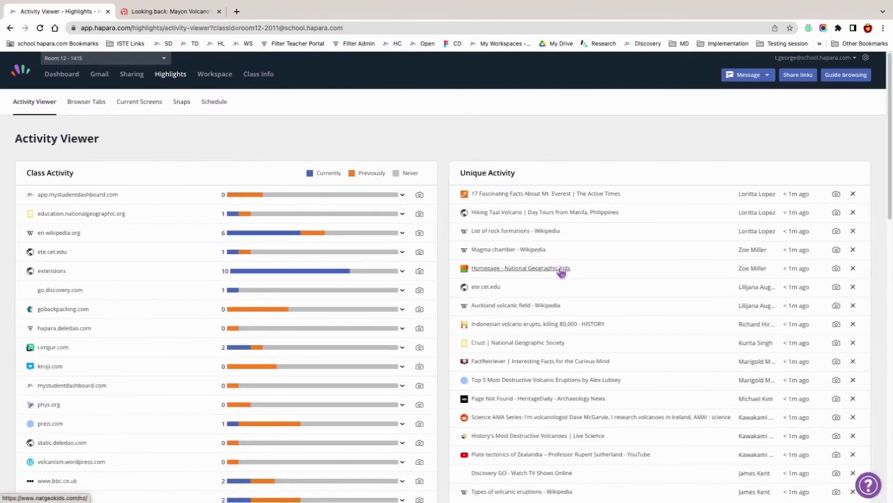
{"action": "scroll", "coordinate": [562, 272], "scroll_direction": "down", "scroll_amount": 2}
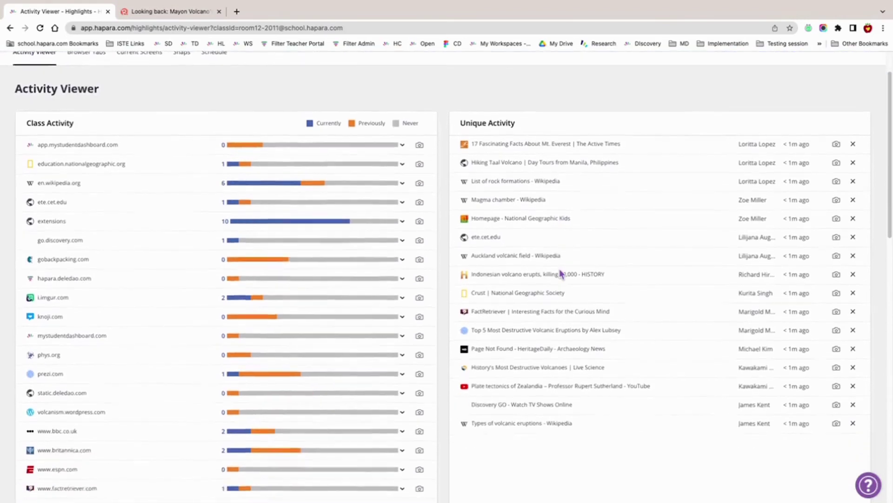
{"action": "scroll", "coordinate": [562, 273], "scroll_direction": "down", "scroll_amount": 4}
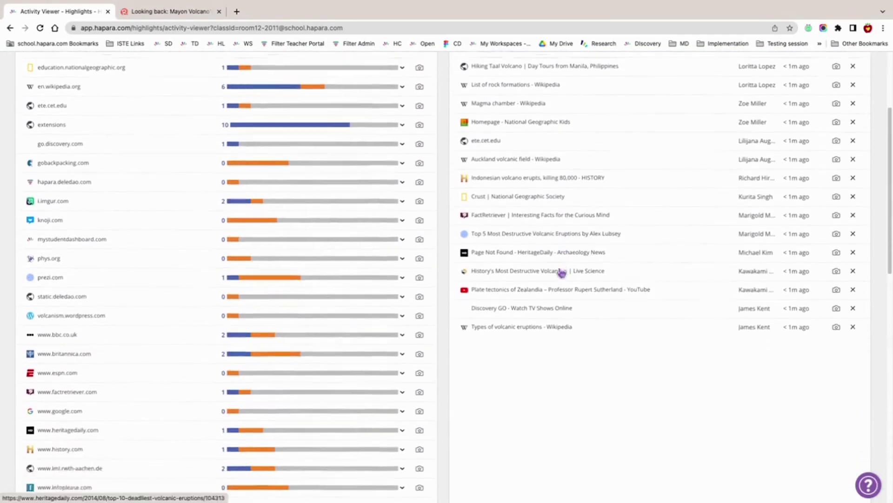
{"action": "scroll", "coordinate": [561, 272], "scroll_direction": "down", "scroll_amount": 12}
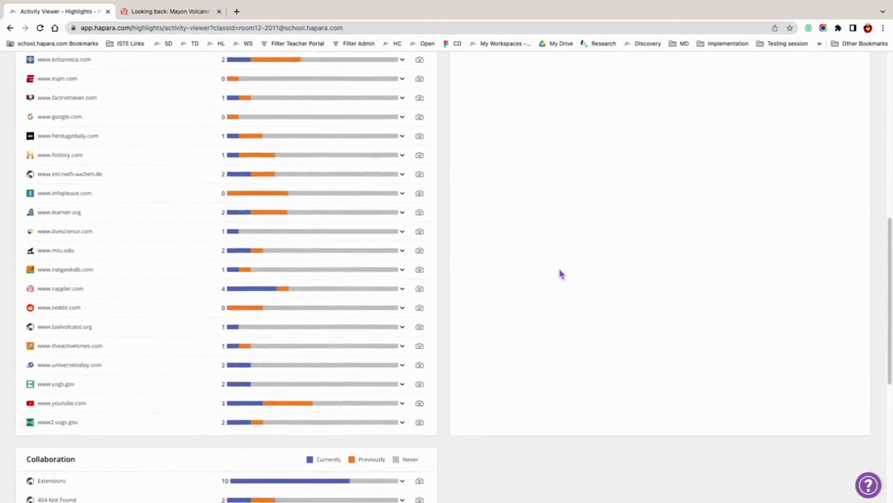
{"action": "scroll", "coordinate": [562, 274], "scroll_direction": "down", "scroll_amount": 7}
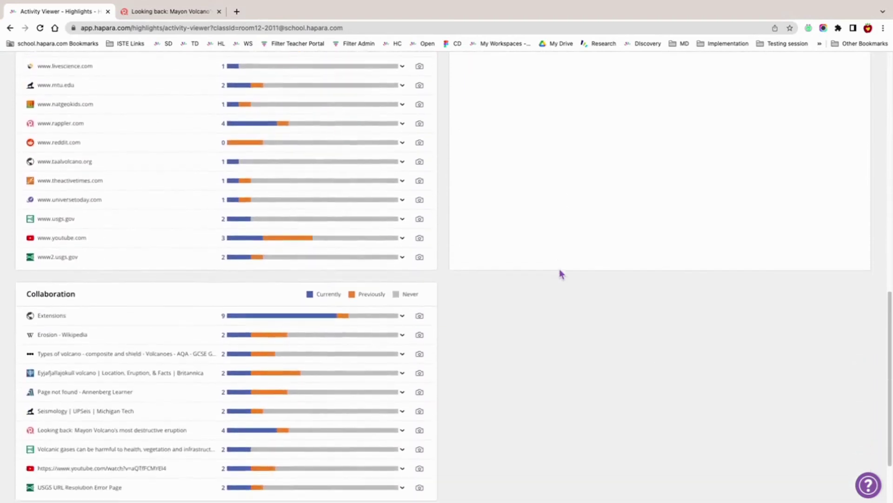
{"action": "scroll", "coordinate": [560, 273], "scroll_direction": "down", "scroll_amount": 4}
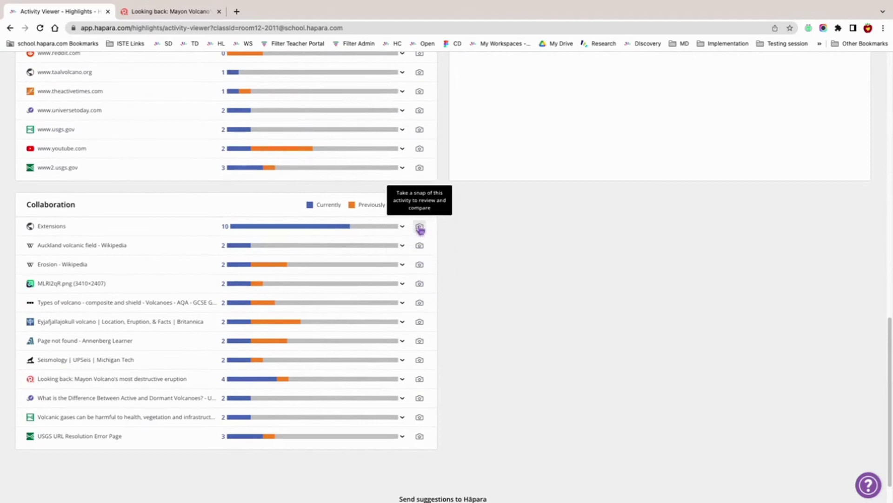
{"action": "left_click", "coordinate": [420, 227]}
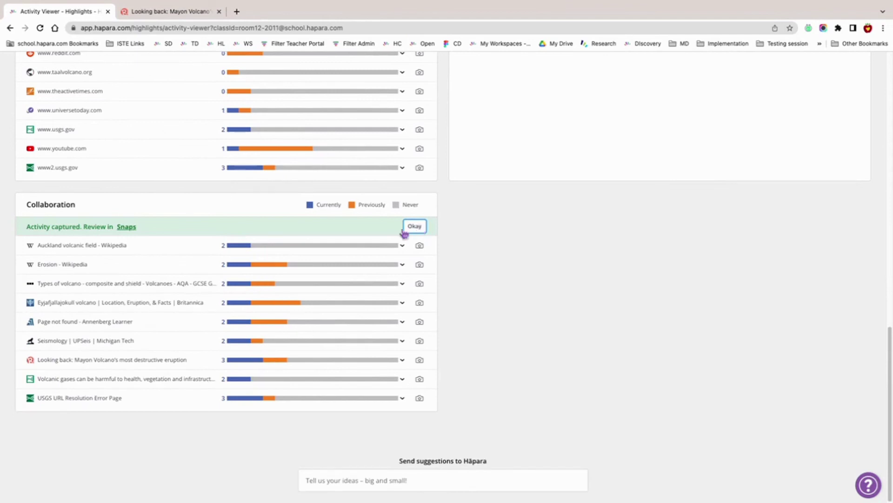
{"action": "left_click", "coordinate": [415, 226]}
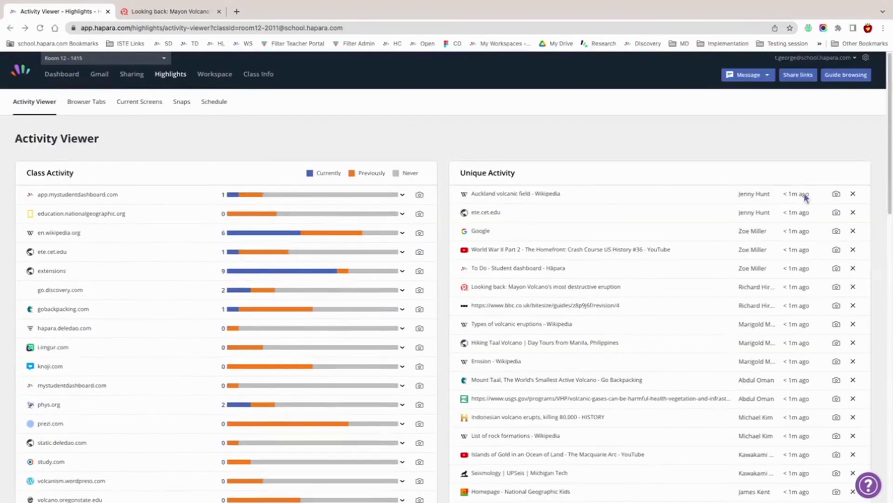
Snap the Auckland volcanic field, ete.cet.edu and Google activities, plus mystudentdashboard, National Geographic and Wikipedia sites.
{"action": "left_click", "coordinate": [837, 194]}
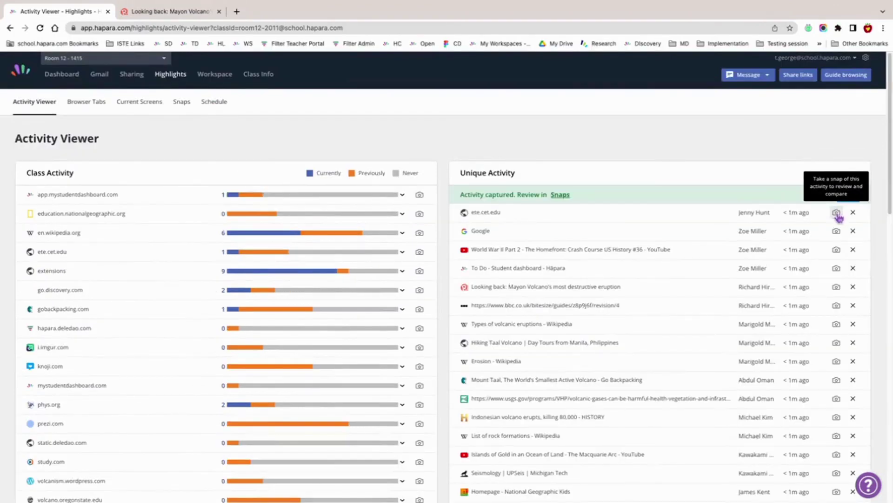
{"action": "left_click", "coordinate": [837, 213]}
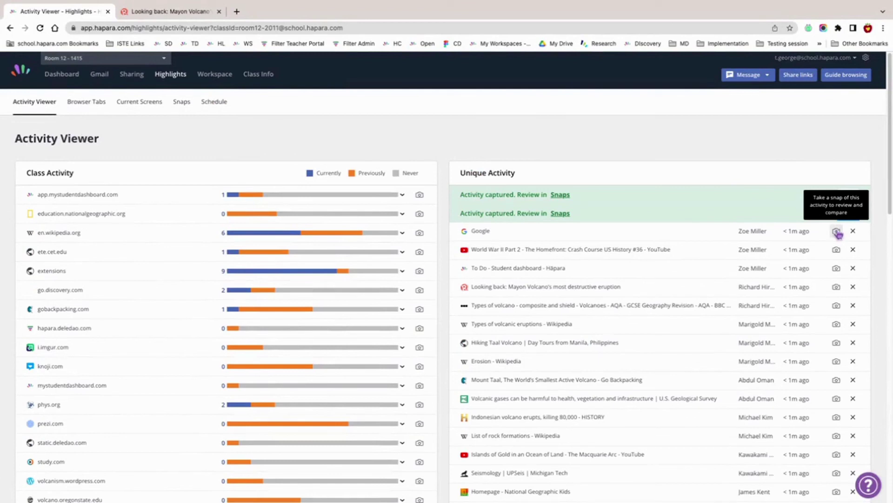
{"action": "left_click", "coordinate": [837, 231]}
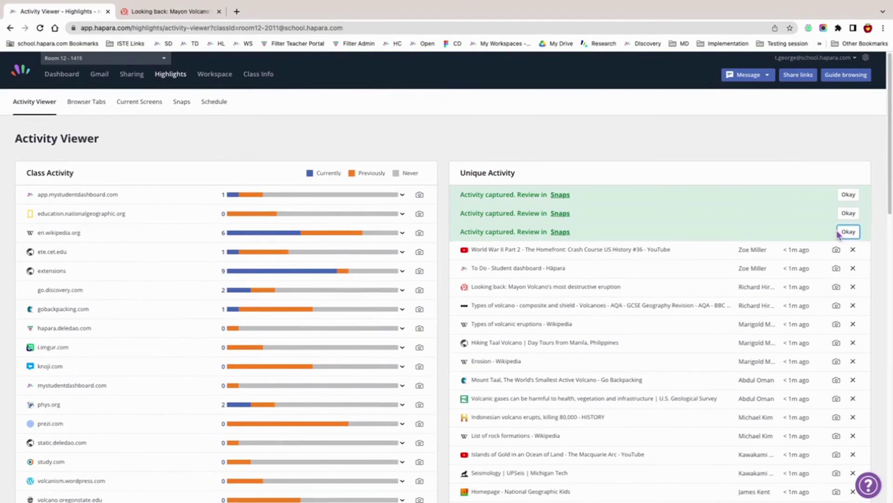
{"action": "left_click", "coordinate": [420, 196]}
{"action": "left_click", "coordinate": [419, 213]}
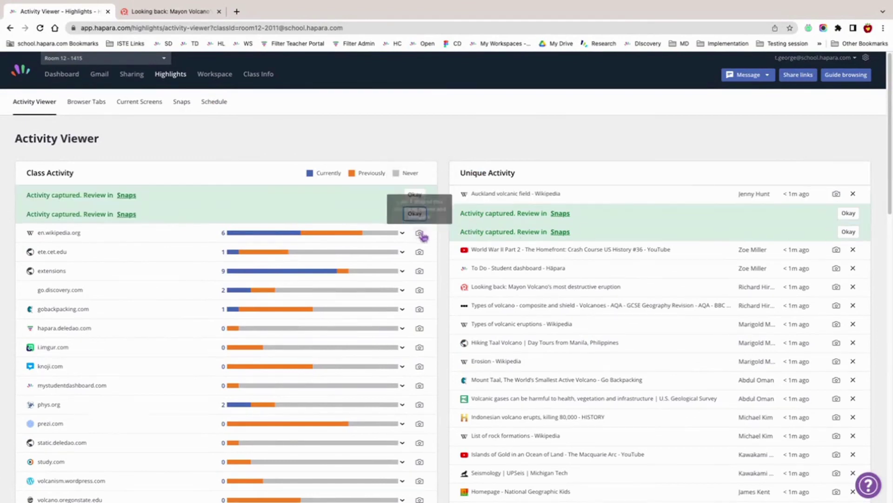
{"action": "left_click", "coordinate": [419, 233]}
{"action": "left_click", "coordinate": [182, 103]}
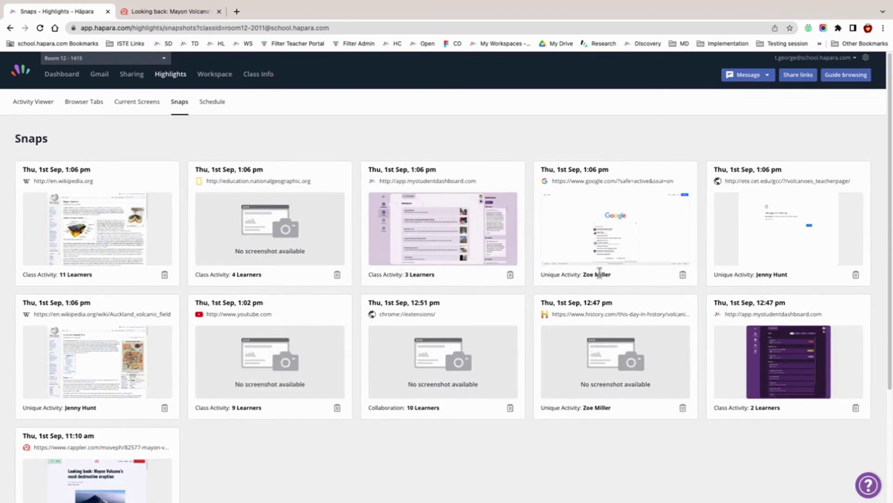
Check the new Google snap, then email yourself a copy of the Auckland volcanic field snap.
{"action": "left_click", "coordinate": [615, 236]}
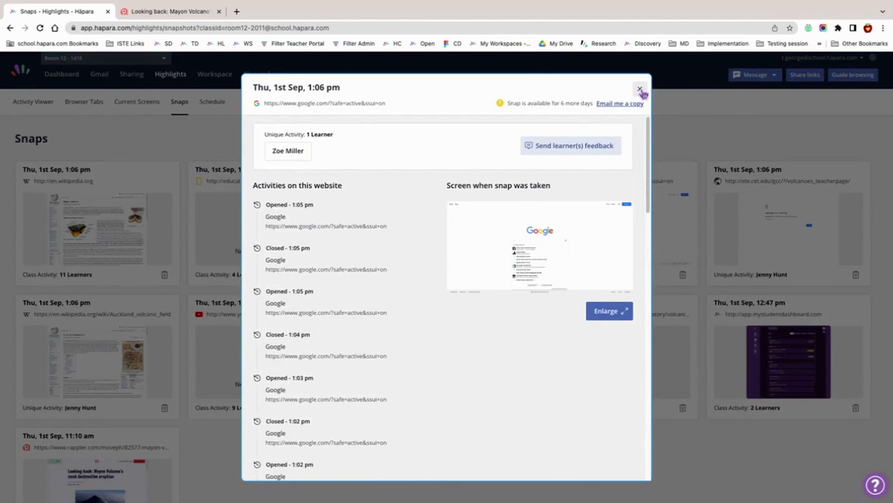
{"action": "left_click", "coordinate": [605, 146]}
{"action": "left_click", "coordinate": [640, 89]}
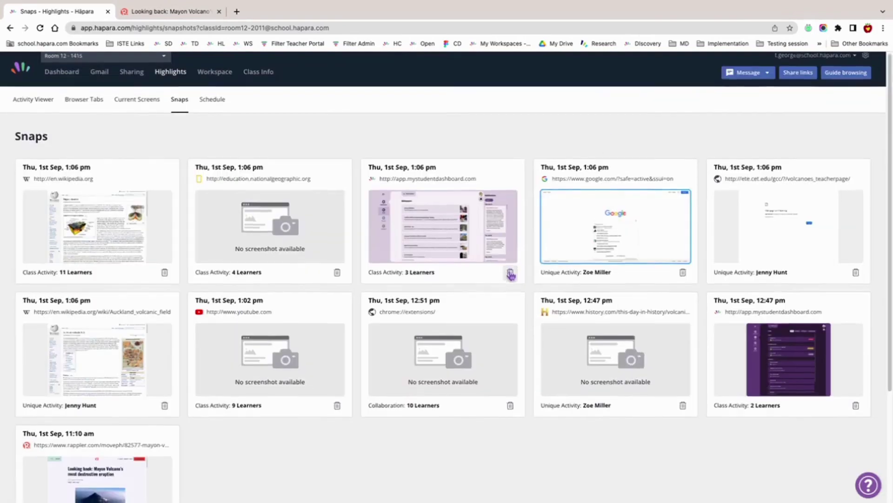
{"action": "scroll", "coordinate": [208, 322], "scroll_direction": "down", "scroll_amount": 3}
{"action": "left_click", "coordinate": [208, 321]}
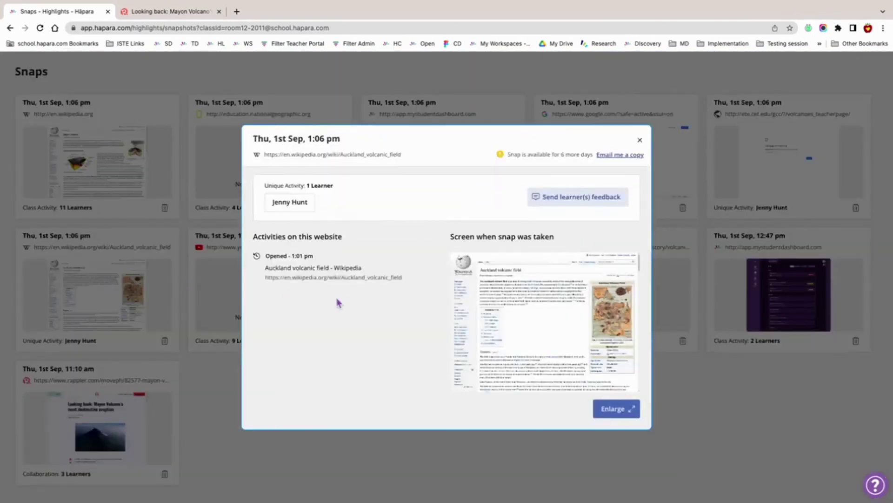
{"action": "left_click", "coordinate": [623, 154]}
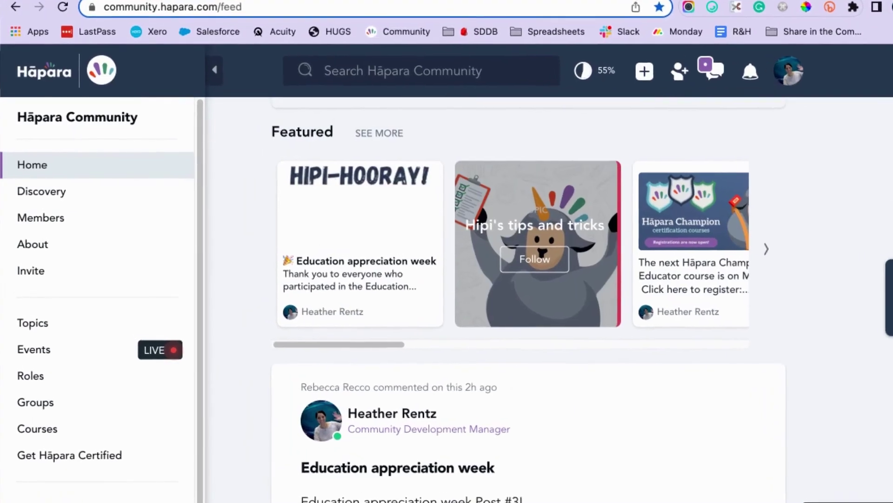